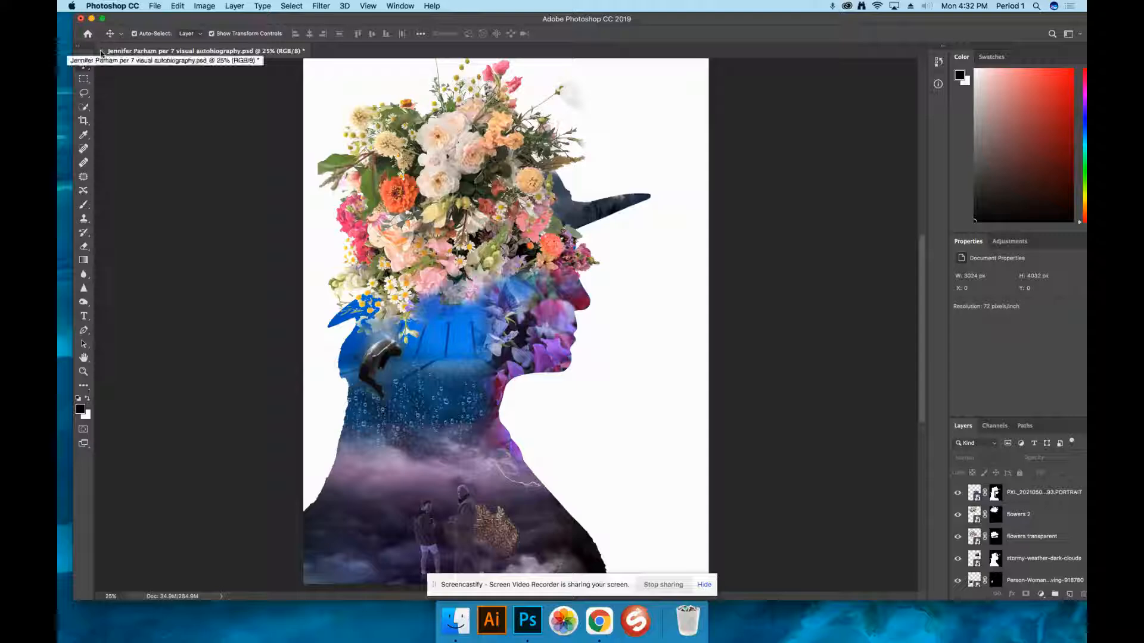
Step: Close the open visual autobiography document without saving its changes
click(101, 51)
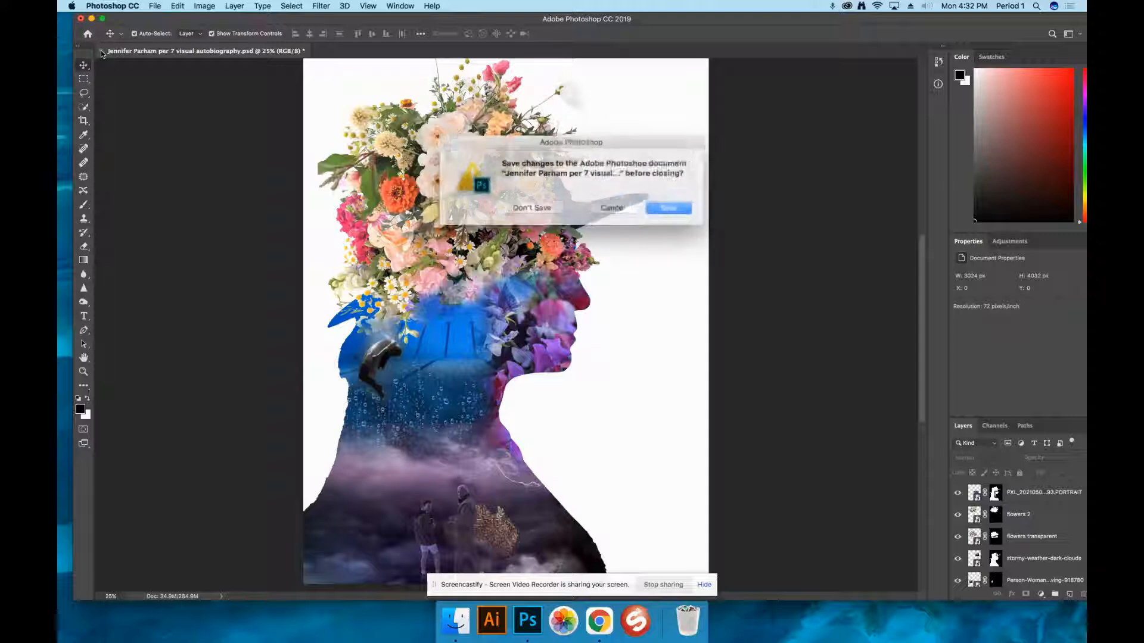
click(535, 205)
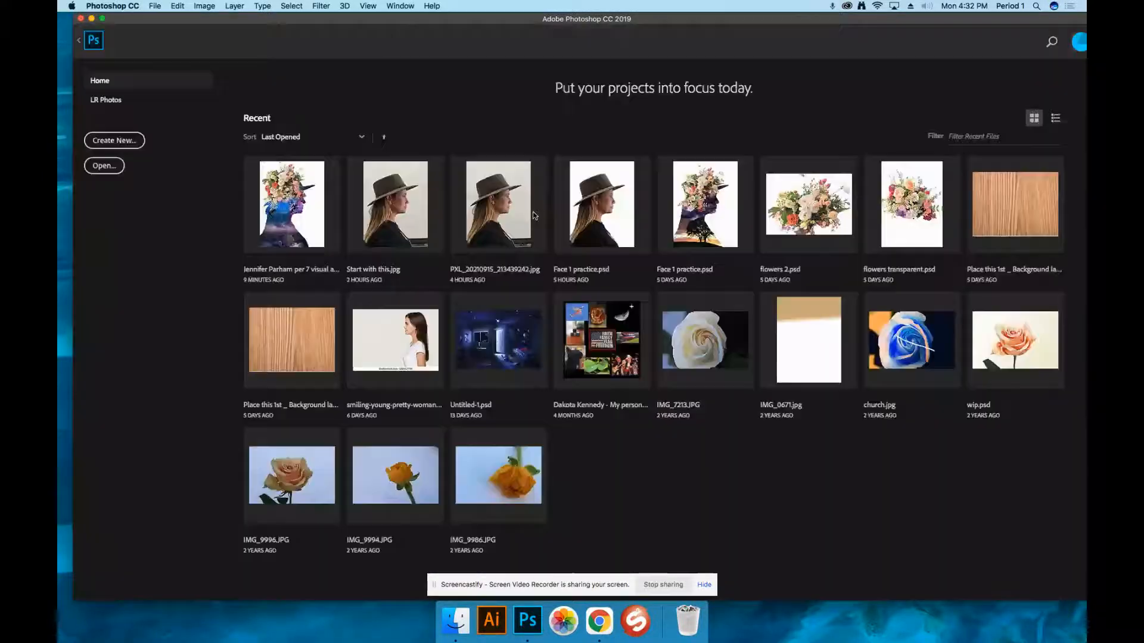
Step: Clear the desktop view and open Start with this.jpg from the visual autobiography folder in Photoshop
double_click(760, 19)
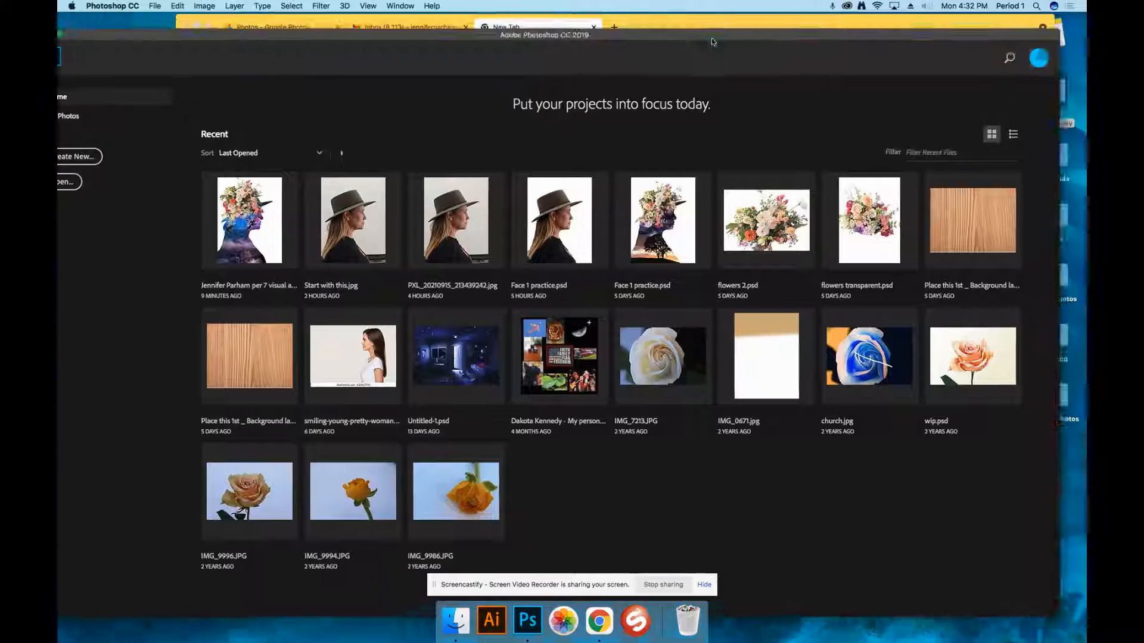
click(197, 26)
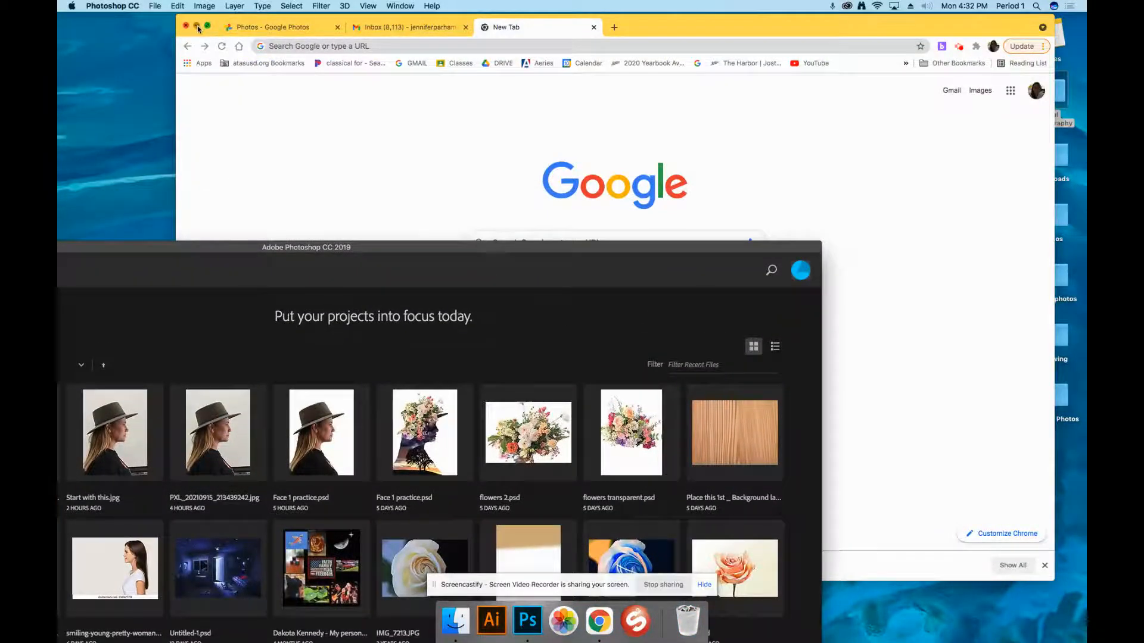
drag(726, 64, 943, 26)
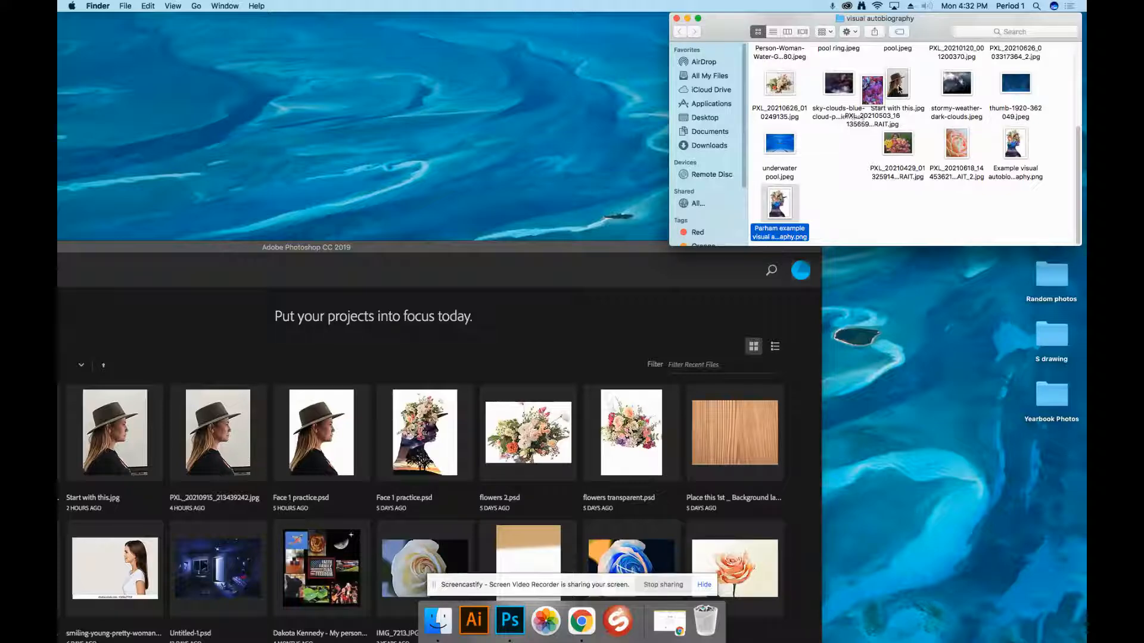
drag(898, 88, 542, 328)
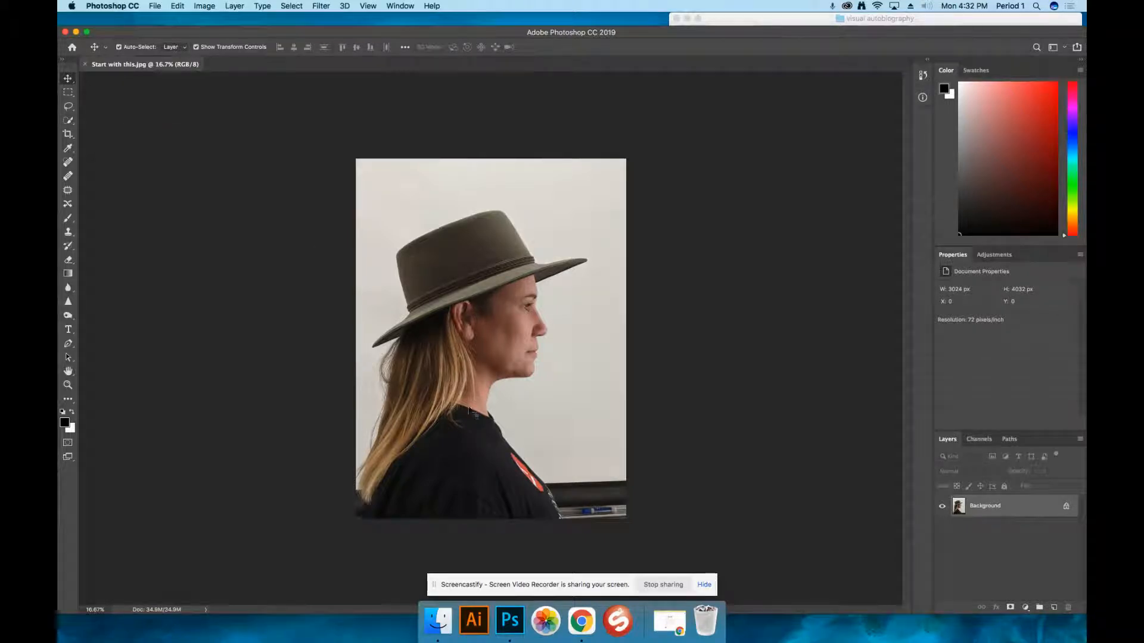
Step: Select the person in the hat automatically with Select Subject
click(69, 121)
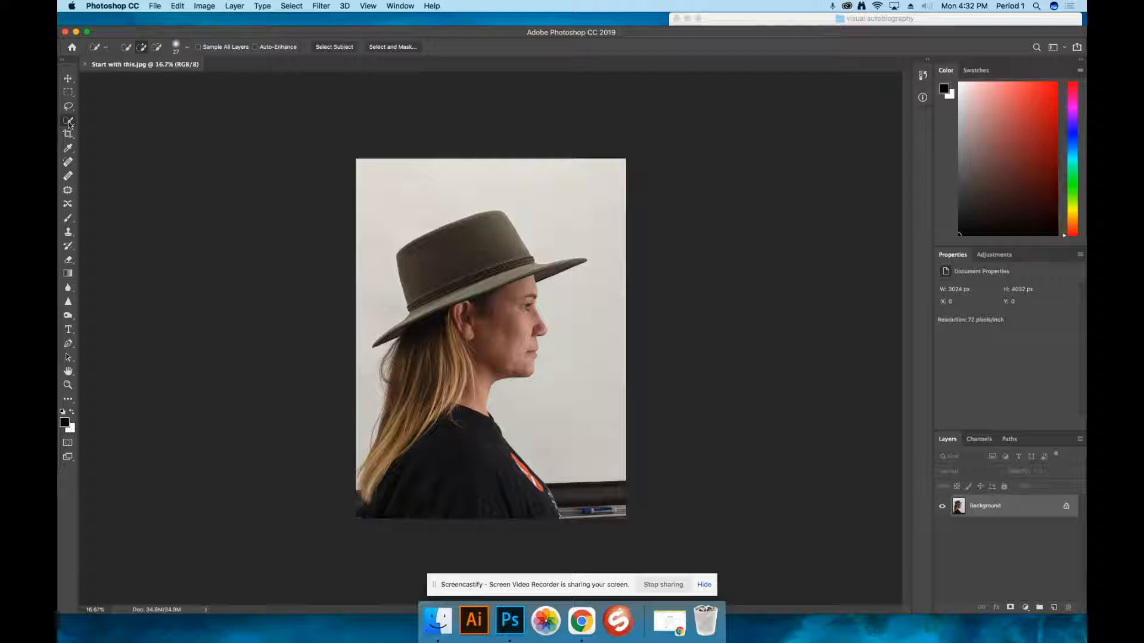
click(325, 51)
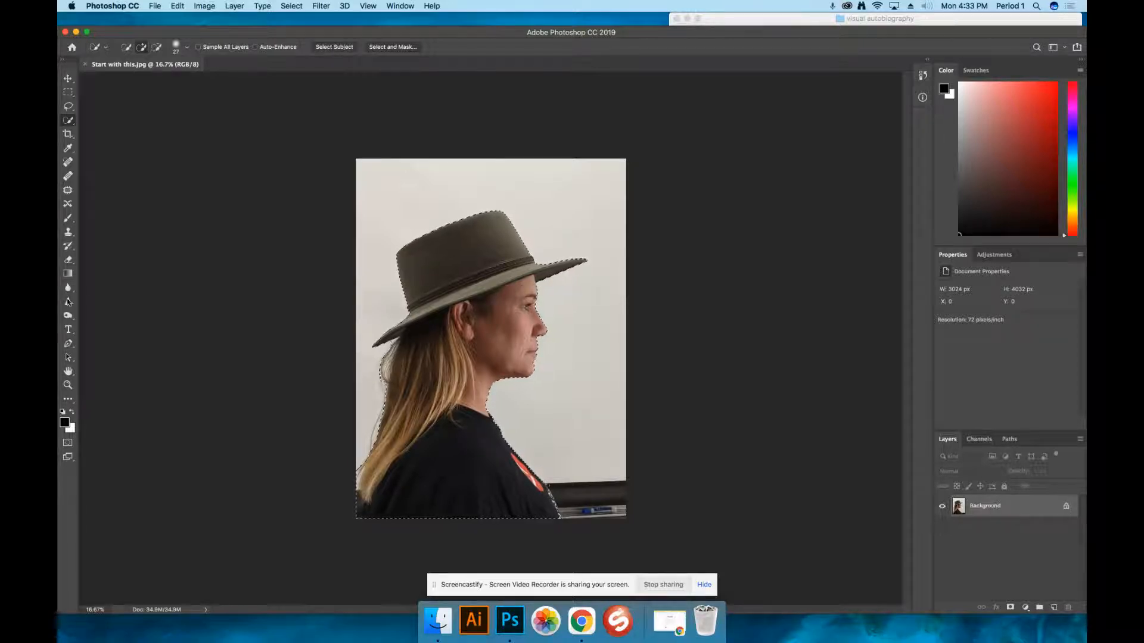
Step: Set the Quick Selection tool to subtract from the selection with a 20 px brush
click(75, 387)
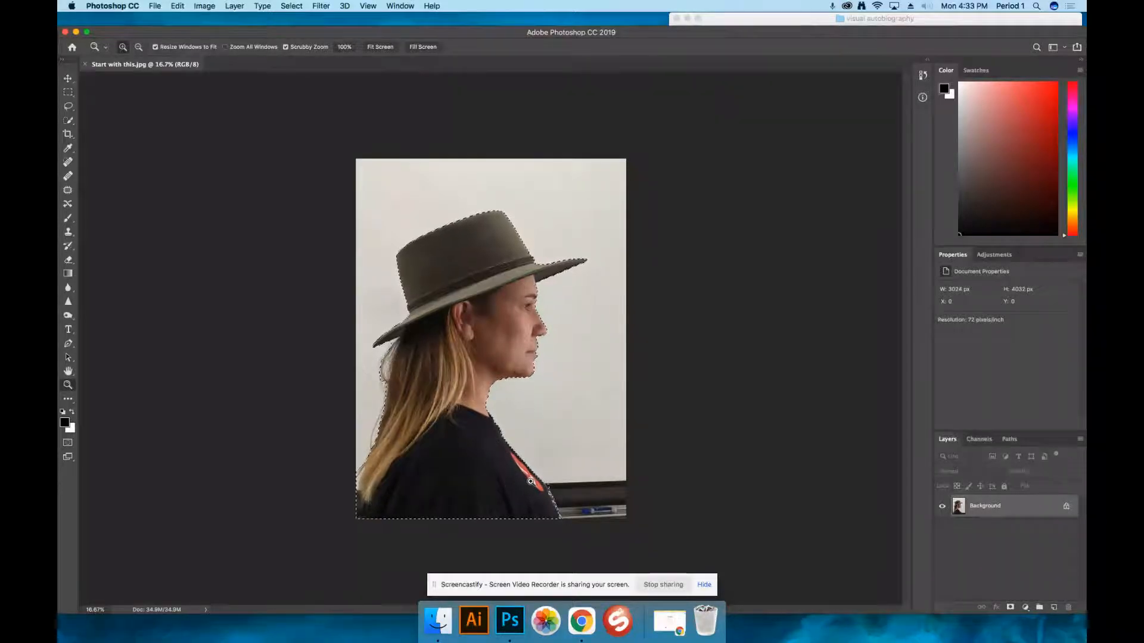
click(520, 485)
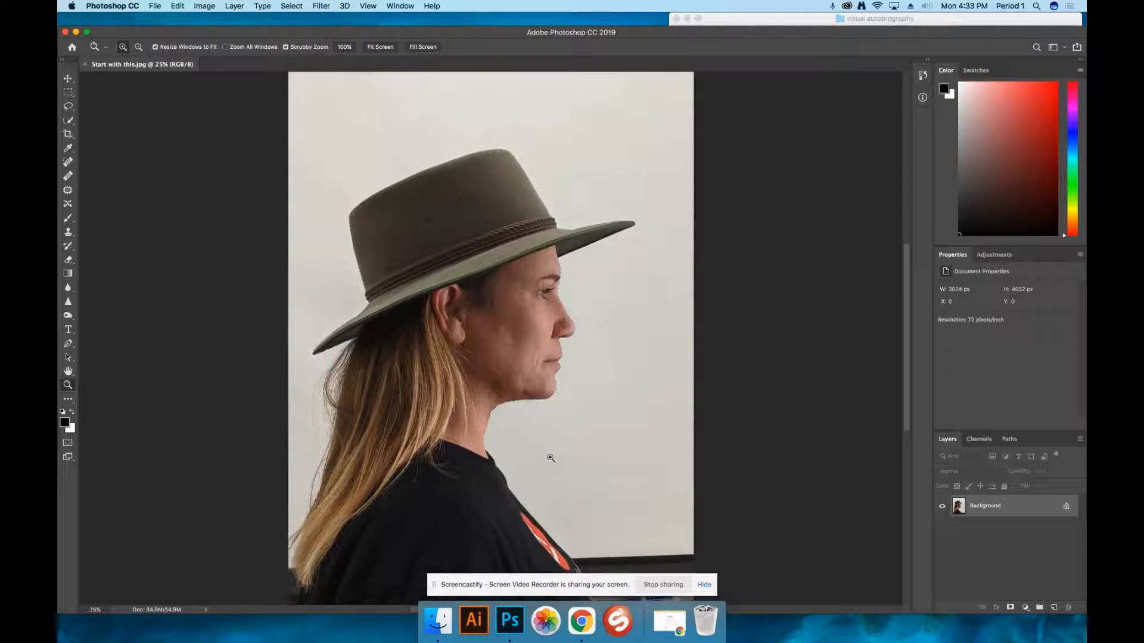
scroll(560, 483, down, 3)
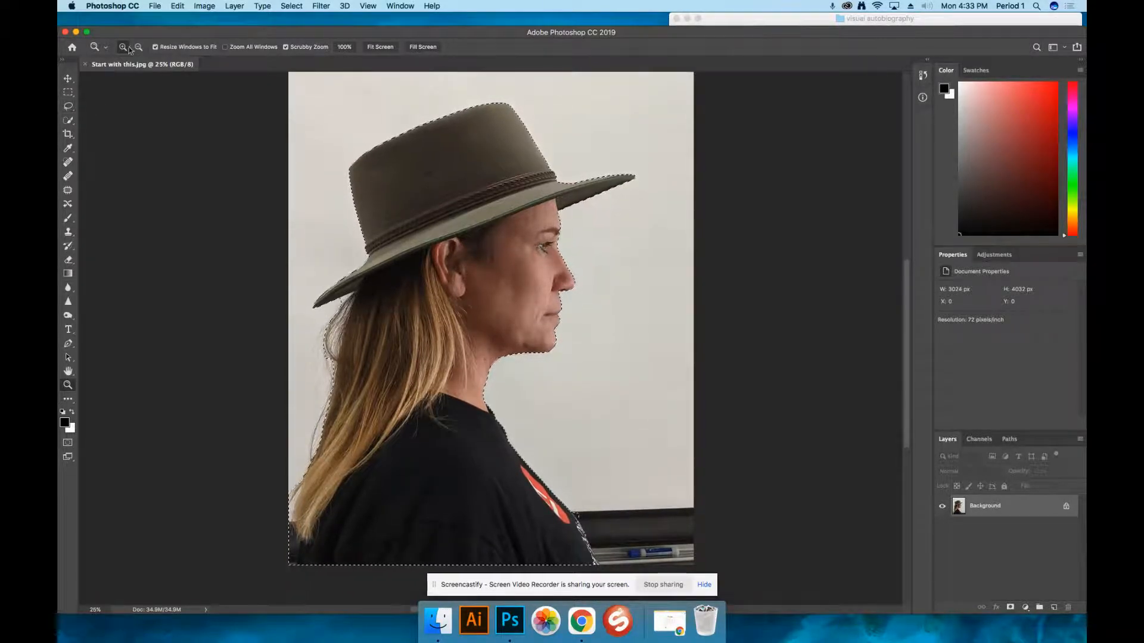
click(69, 120)
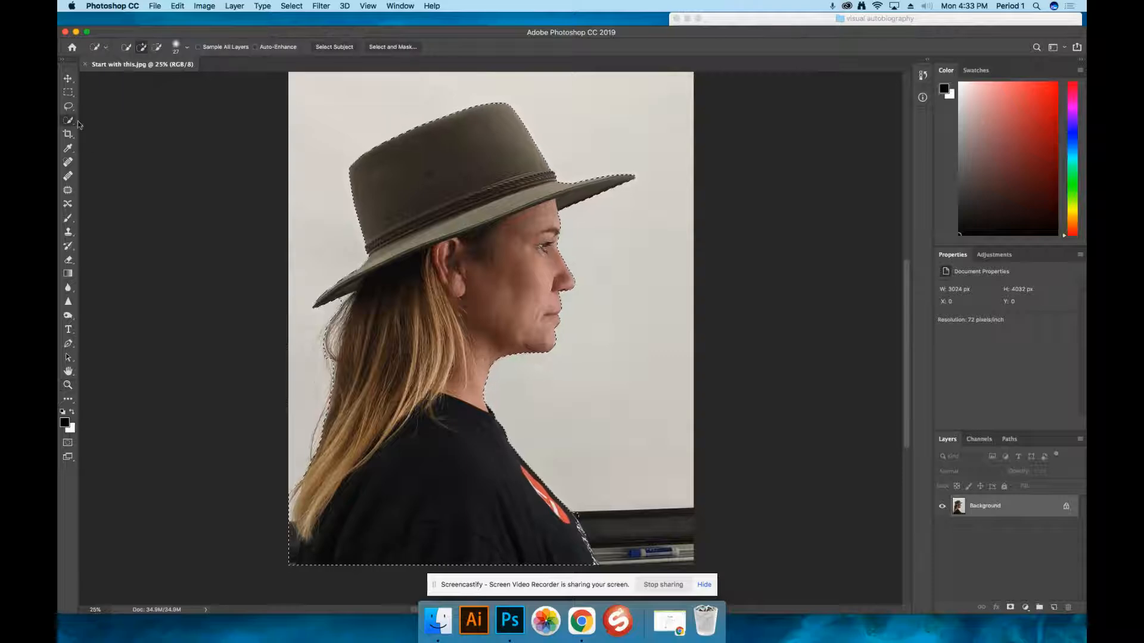
click(158, 49)
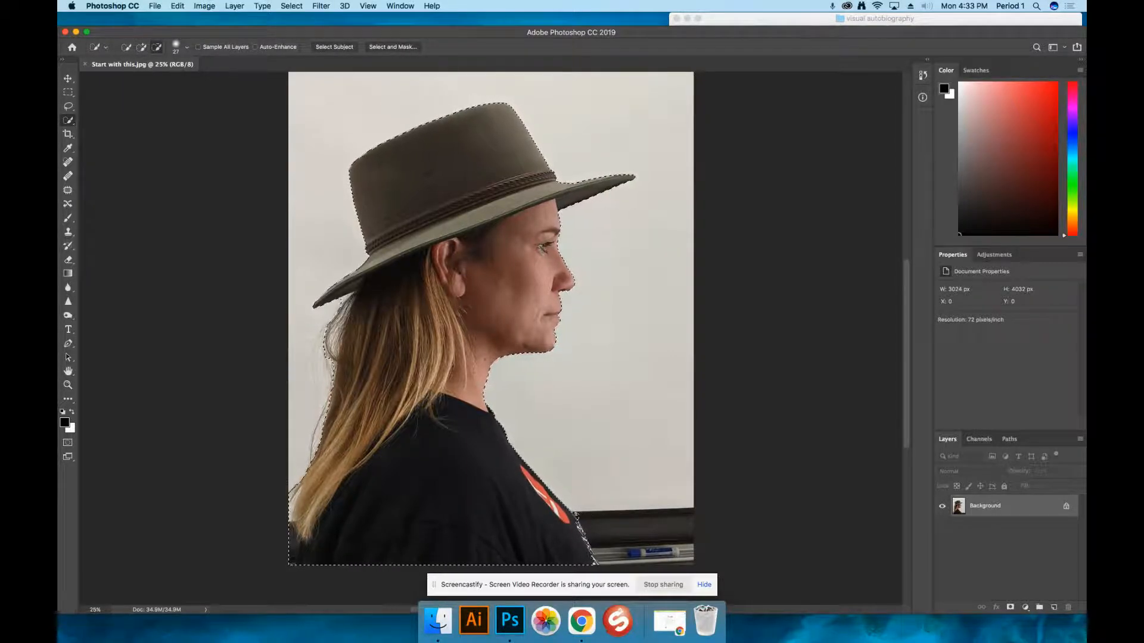
click(186, 47)
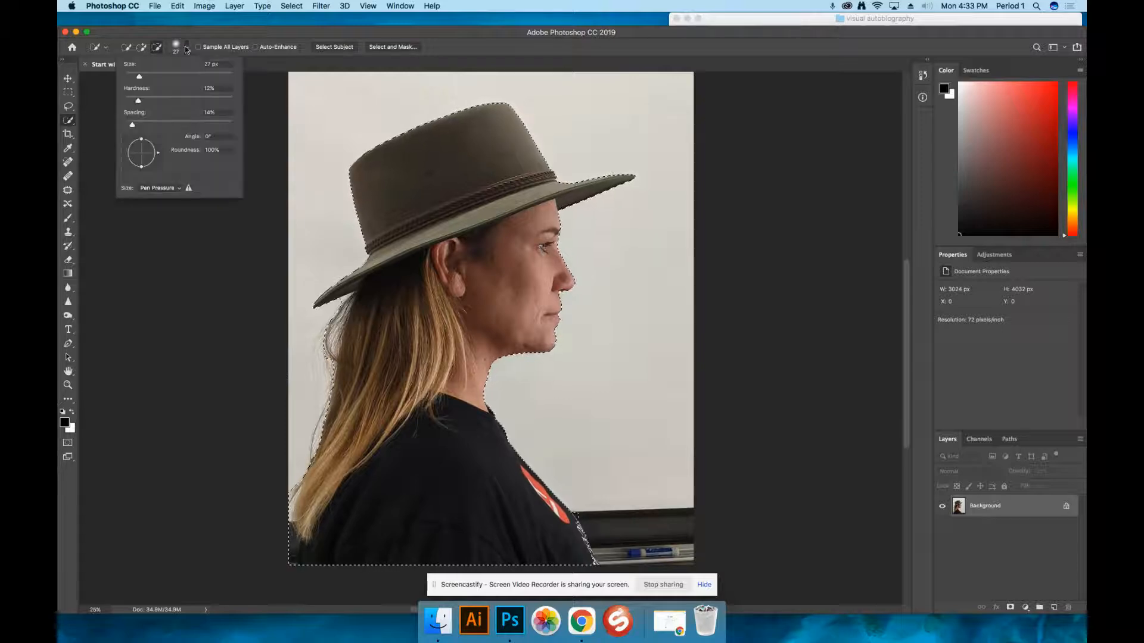
drag(142, 77, 137, 77)
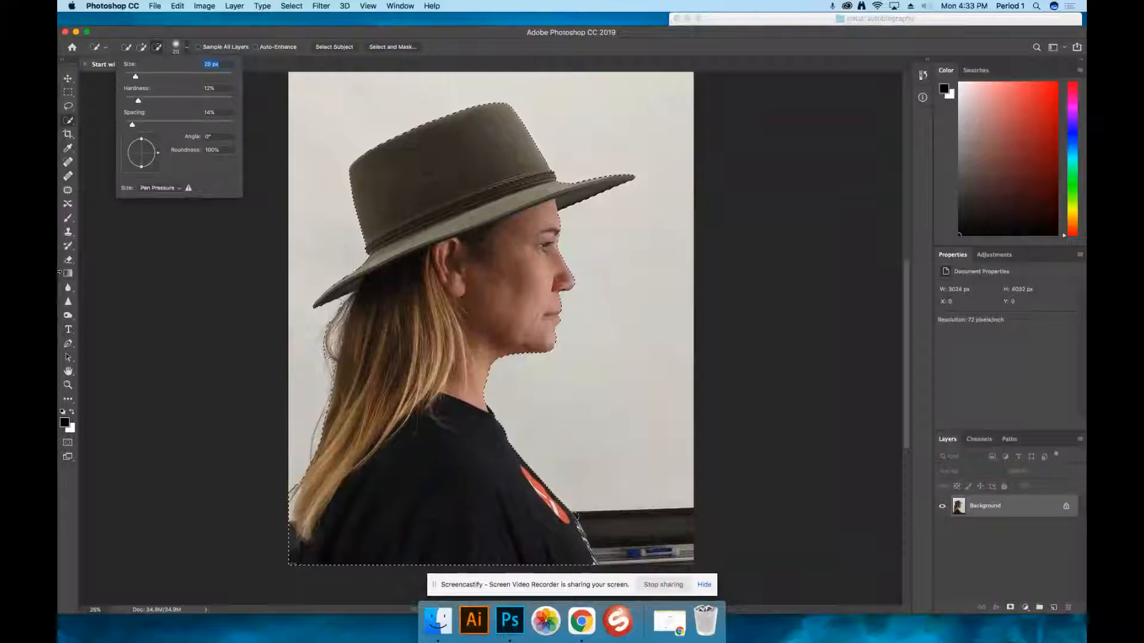
Step: Subtract stray background from the selection beside the shirt front and under the back of the hat brim
click(69, 386)
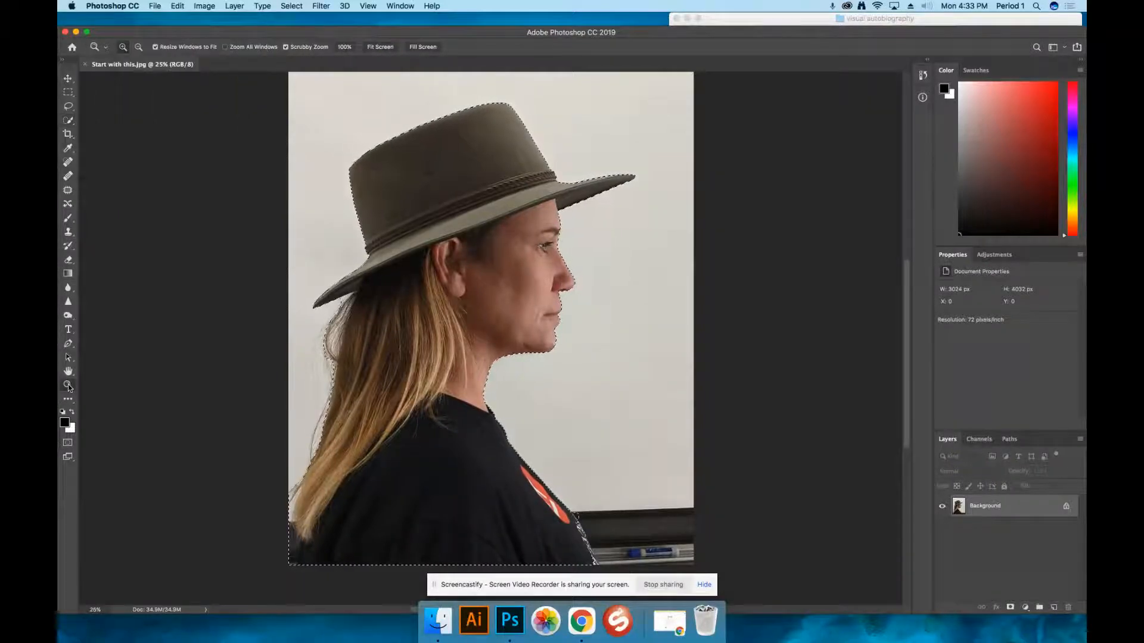
click(576, 519)
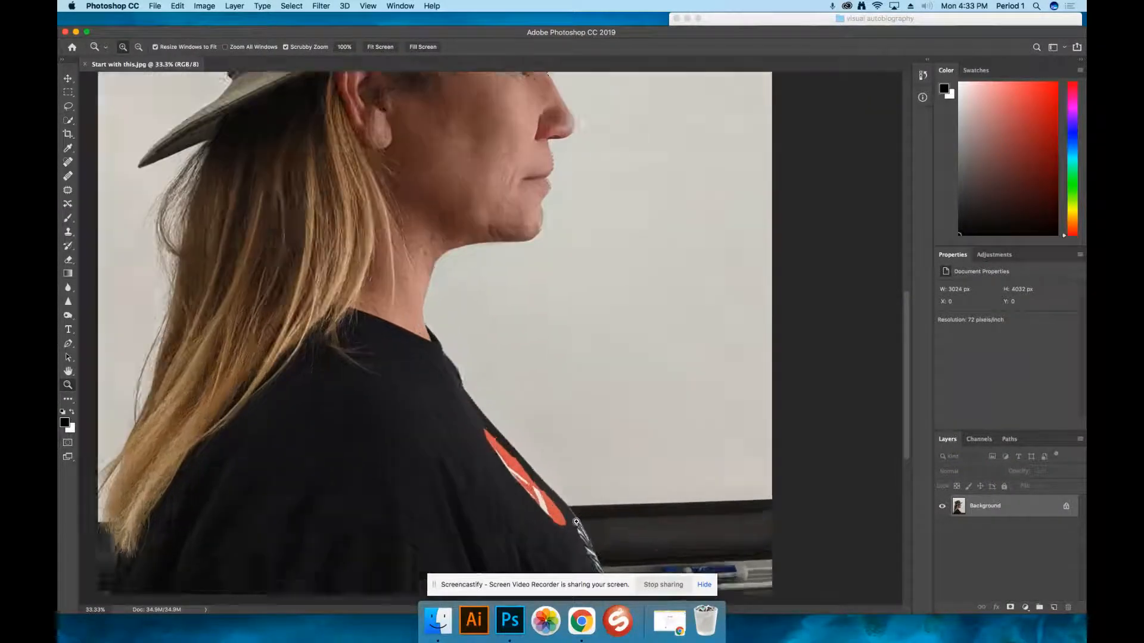
click(576, 522)
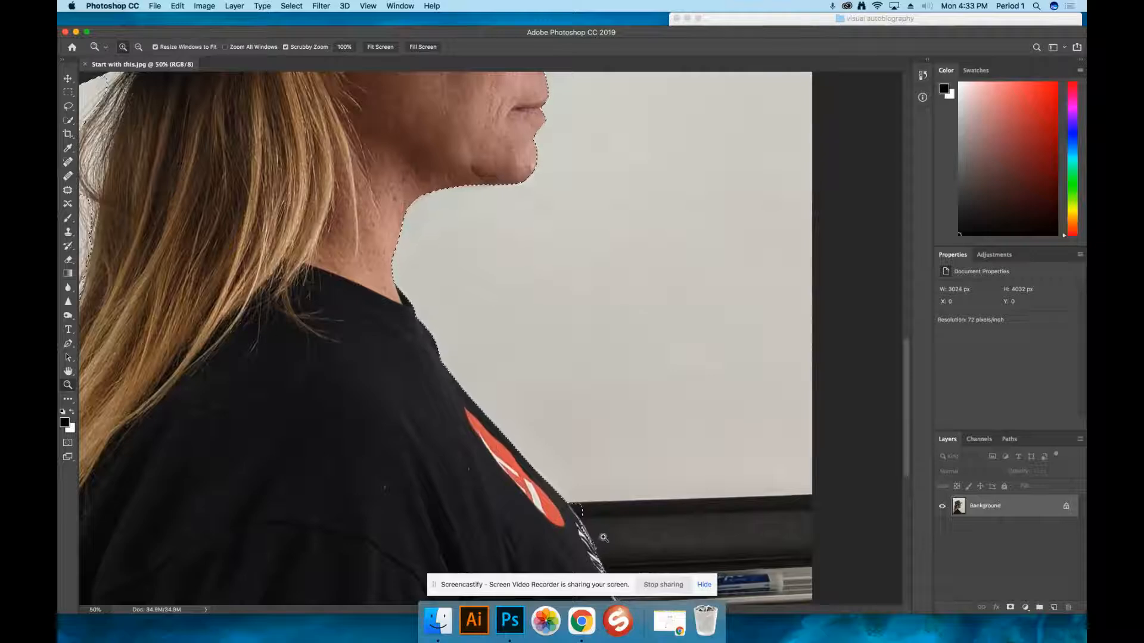
click(68, 122)
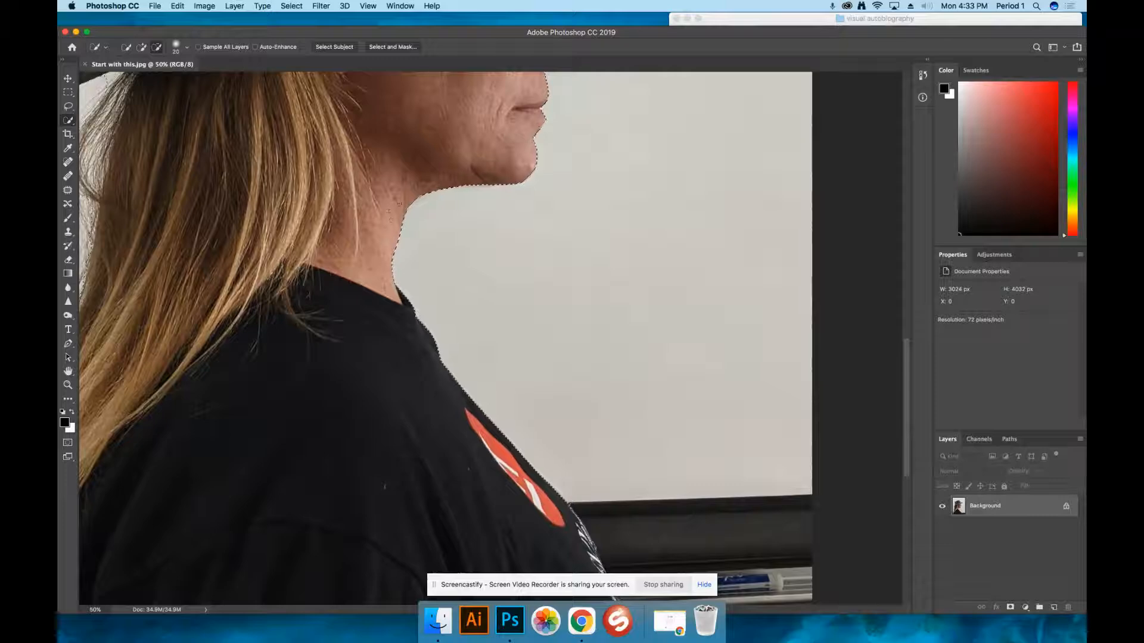
scroll(399, 205, up, 5)
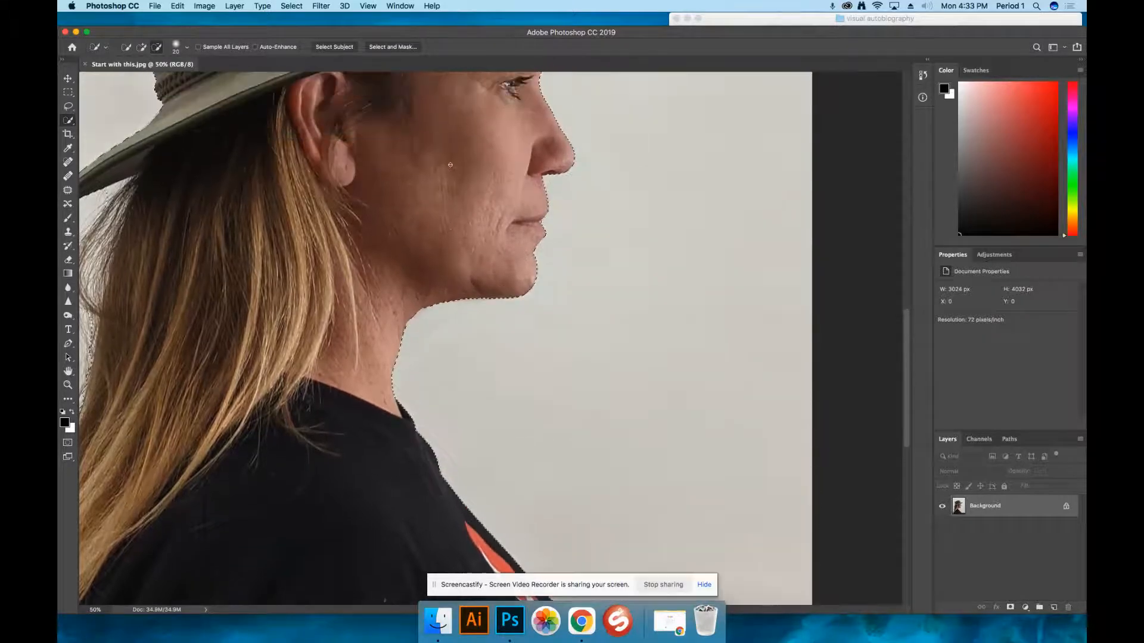
scroll(450, 165, up, 8)
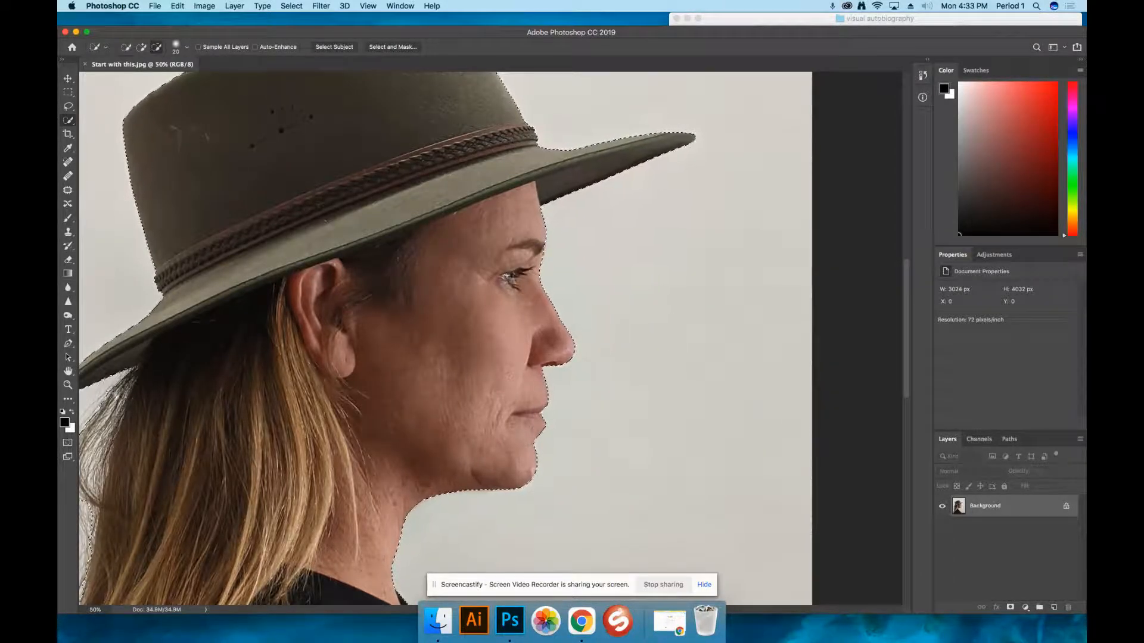
drag(135, 368, 122, 376)
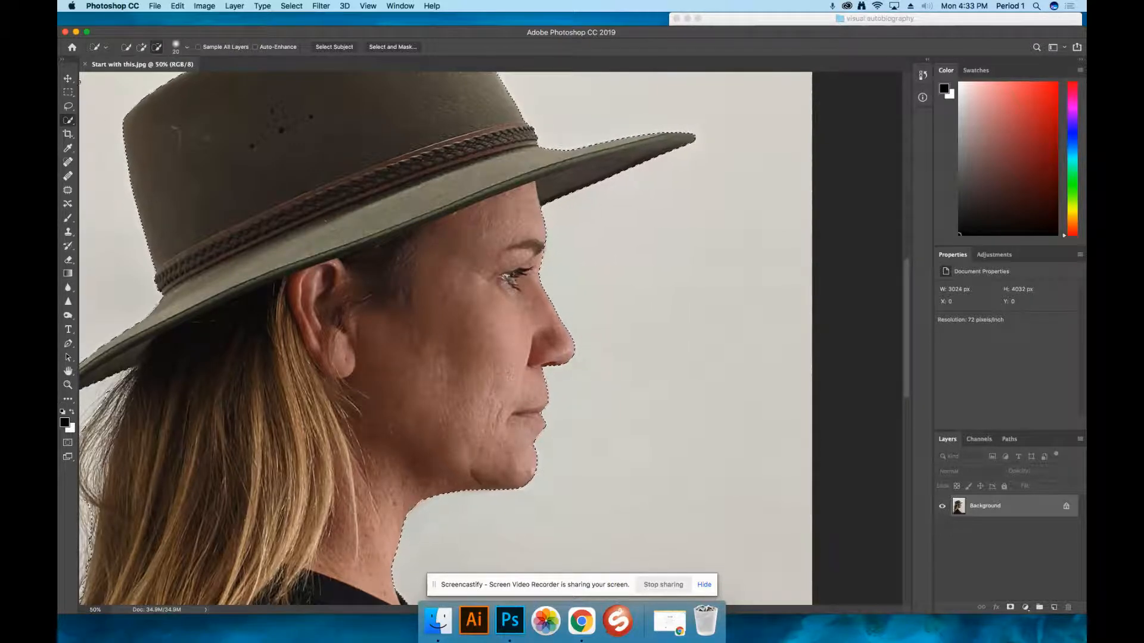
click(68, 78)
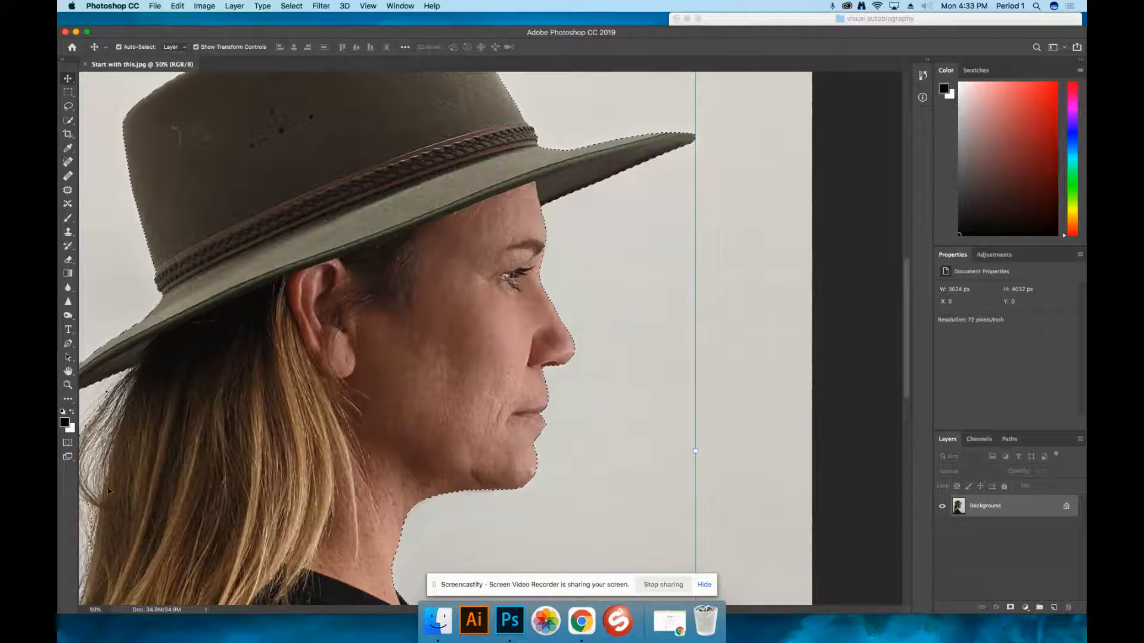
Step: Save the selection as a new channel named with the person's first name followed by "outline 1"
click(69, 386)
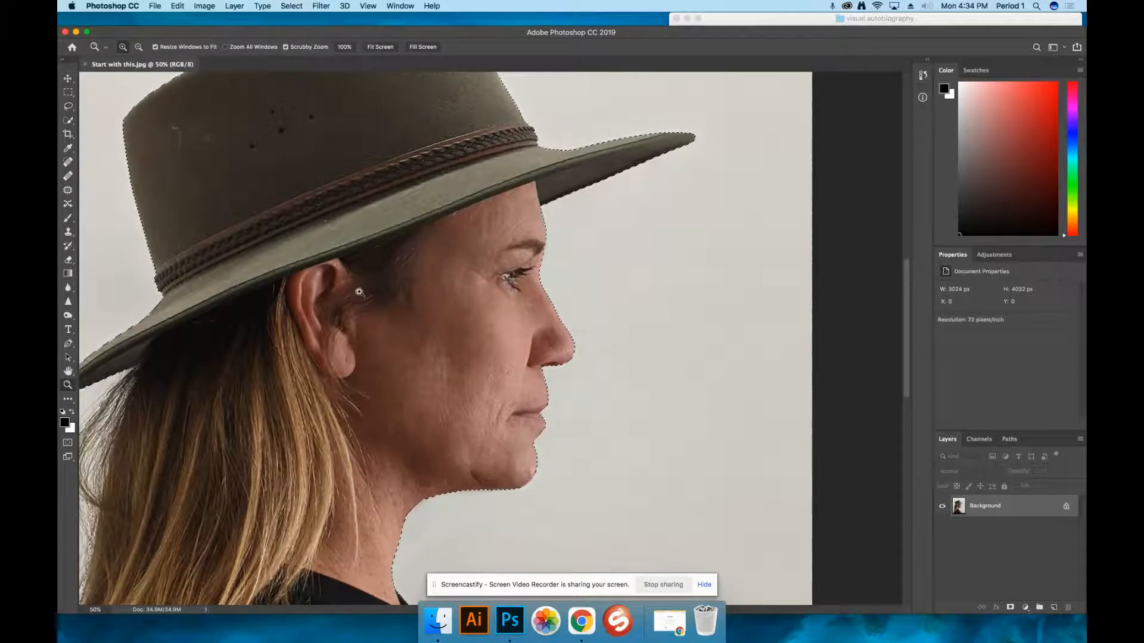
alt+click(432, 300)
alt+click(433, 300)
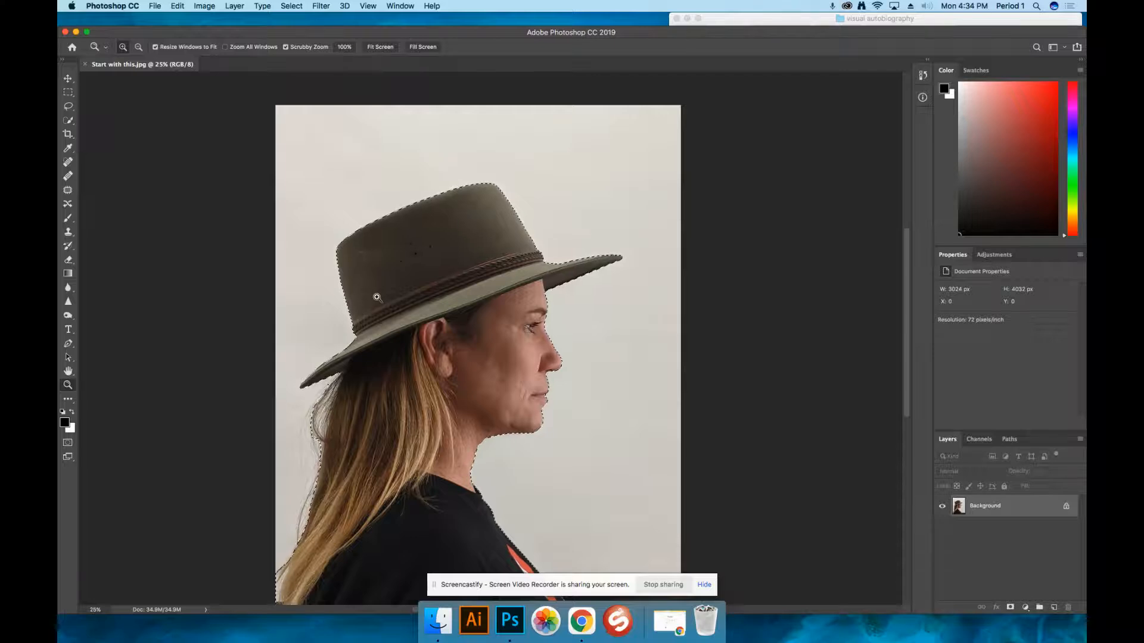
click(292, 7)
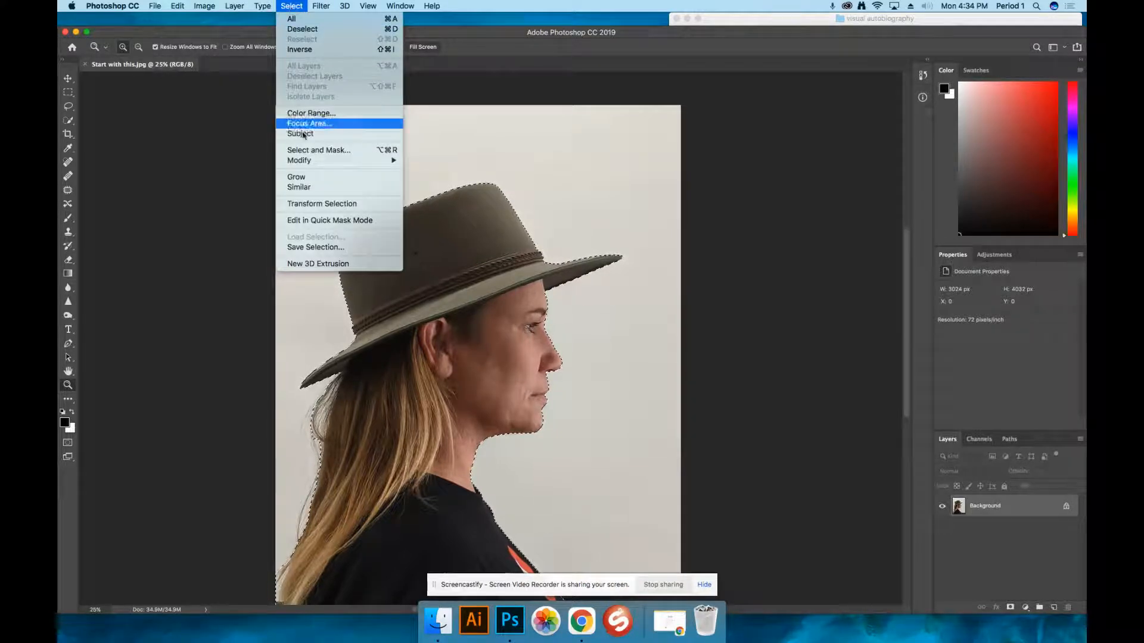
click(320, 248)
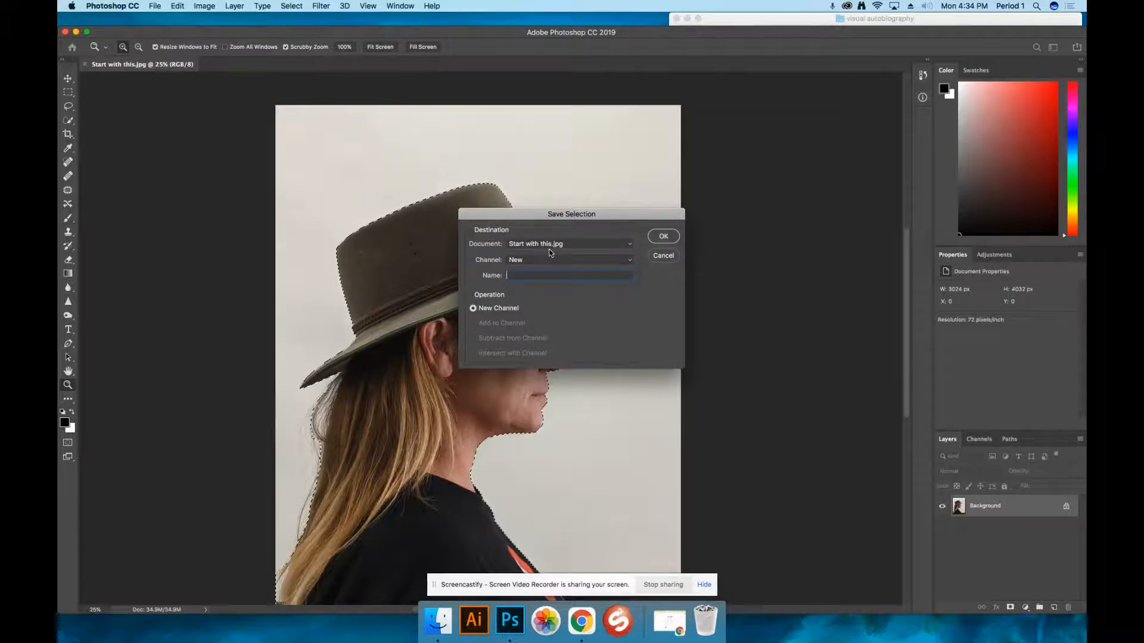
text(Jennifer)
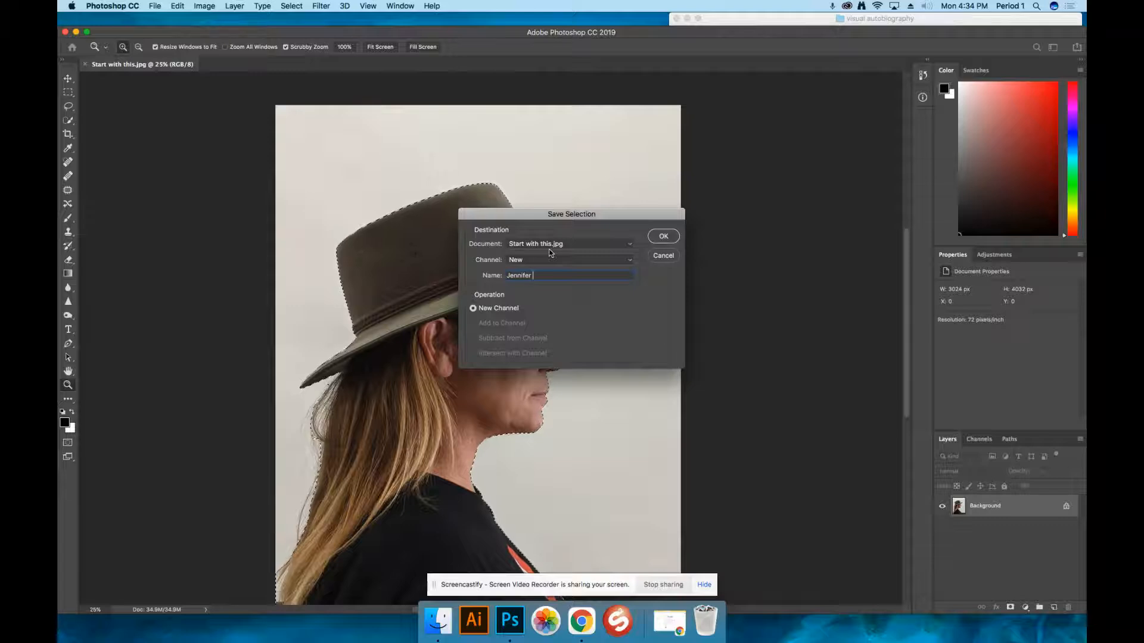
text( outlin)
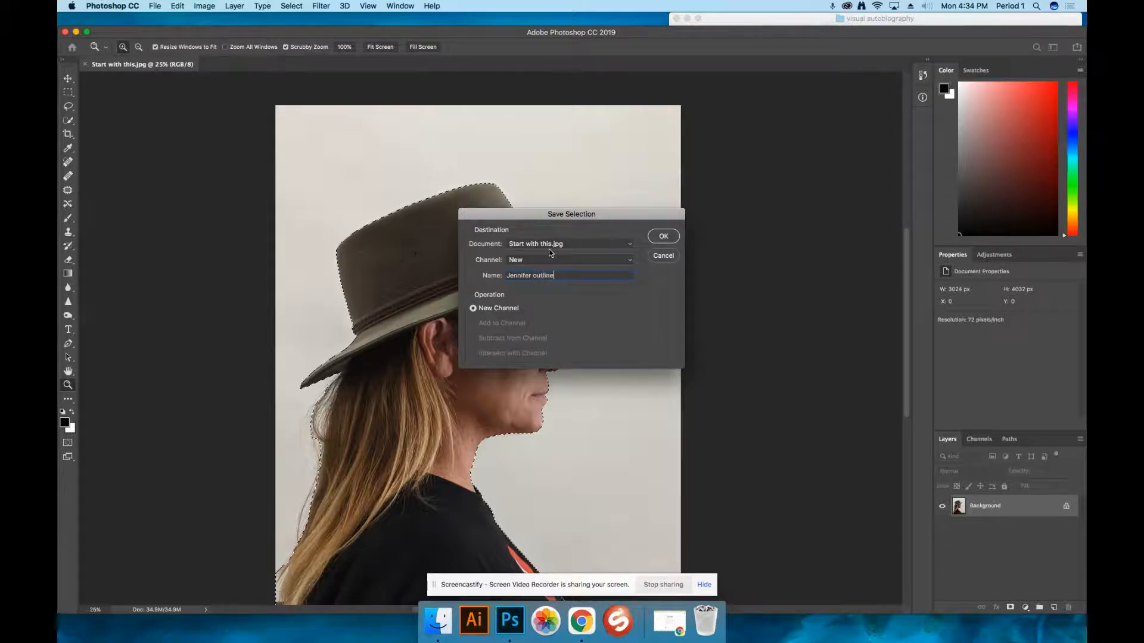
text(e 1)
click(661, 236)
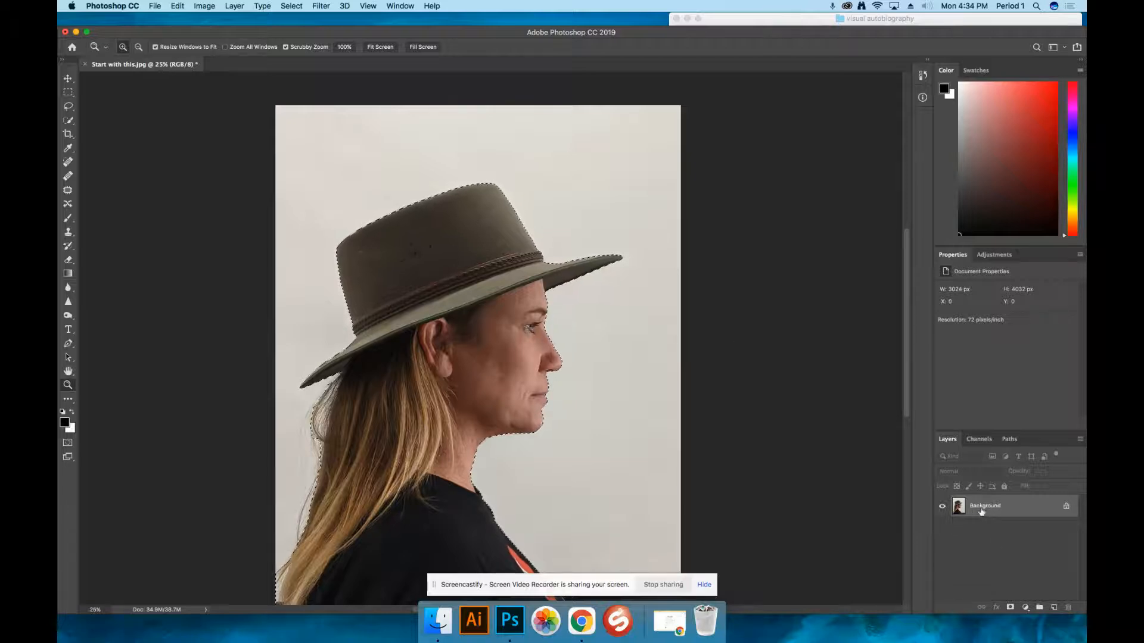
Step: Duplicate the Background layer as Background copy within the same document
right_click(998, 509)
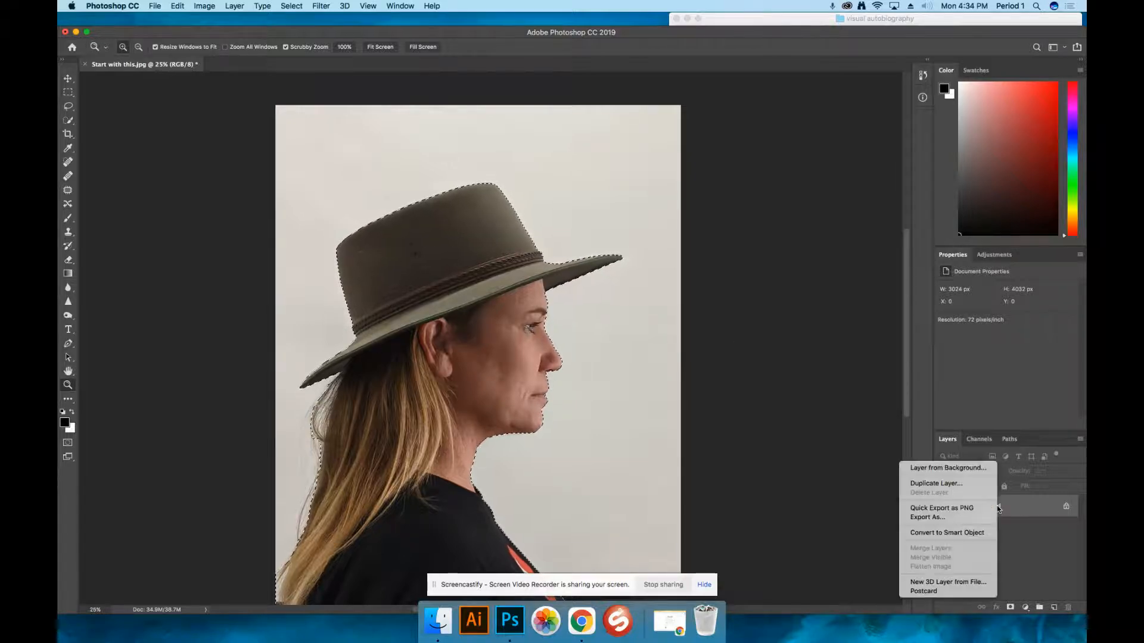
click(959, 485)
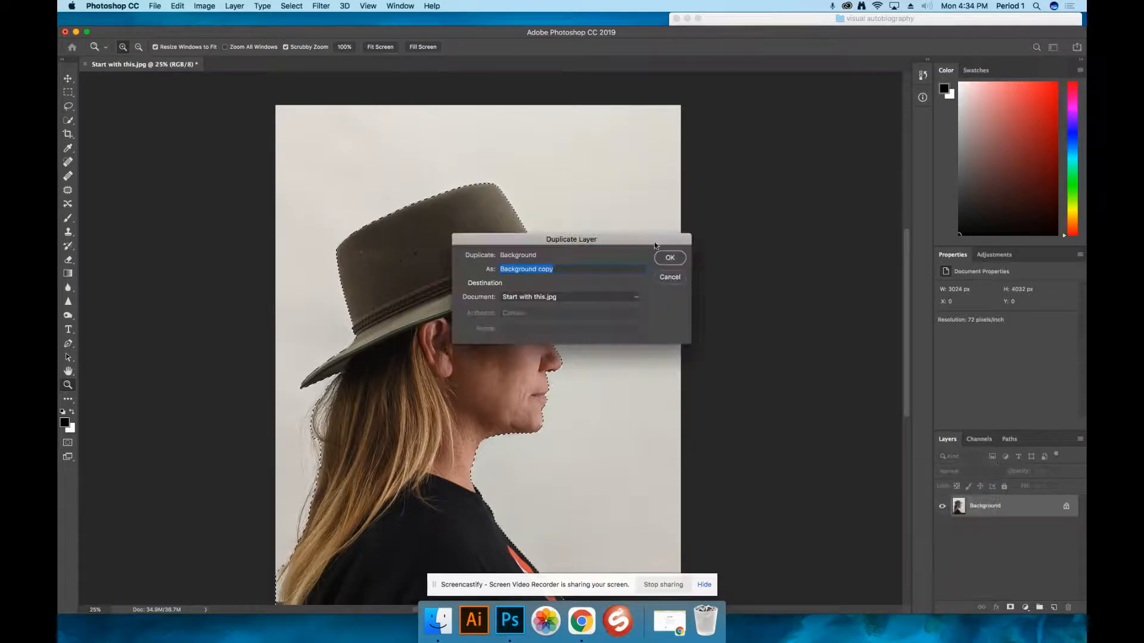
click(669, 258)
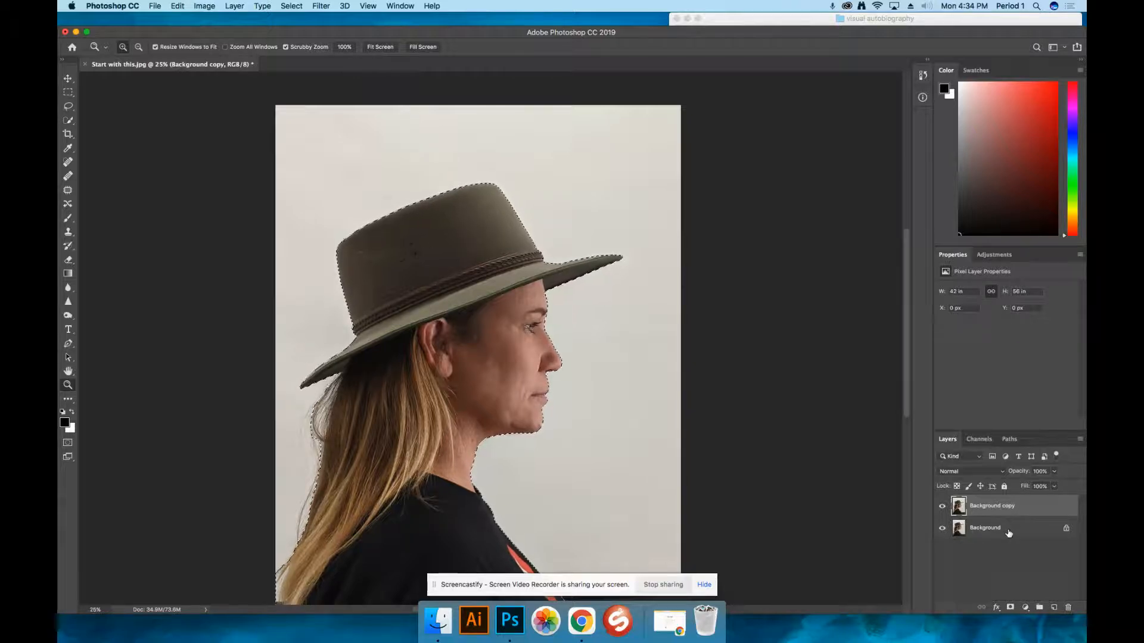
Step: Hide the original Background layer and mask Background copy to the selected person
click(942, 529)
click(435, 587)
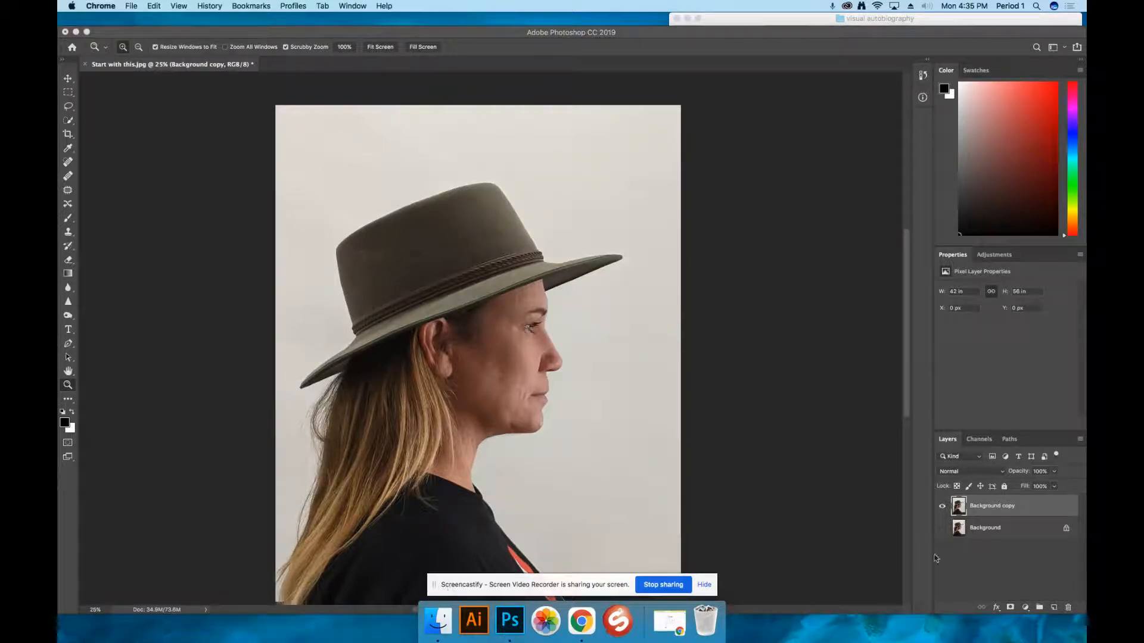
click(1011, 607)
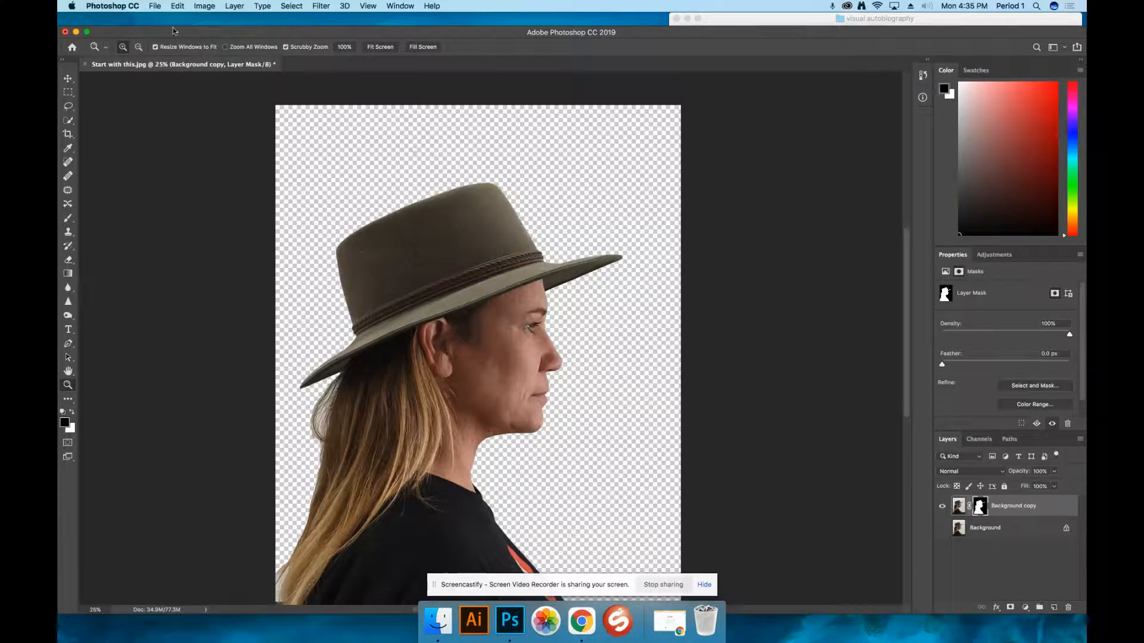
Step: Save a Photoshop-format file in the visual autobiography folder, named with the person's first name and "per 1 Visual Autobiography"
click(157, 7)
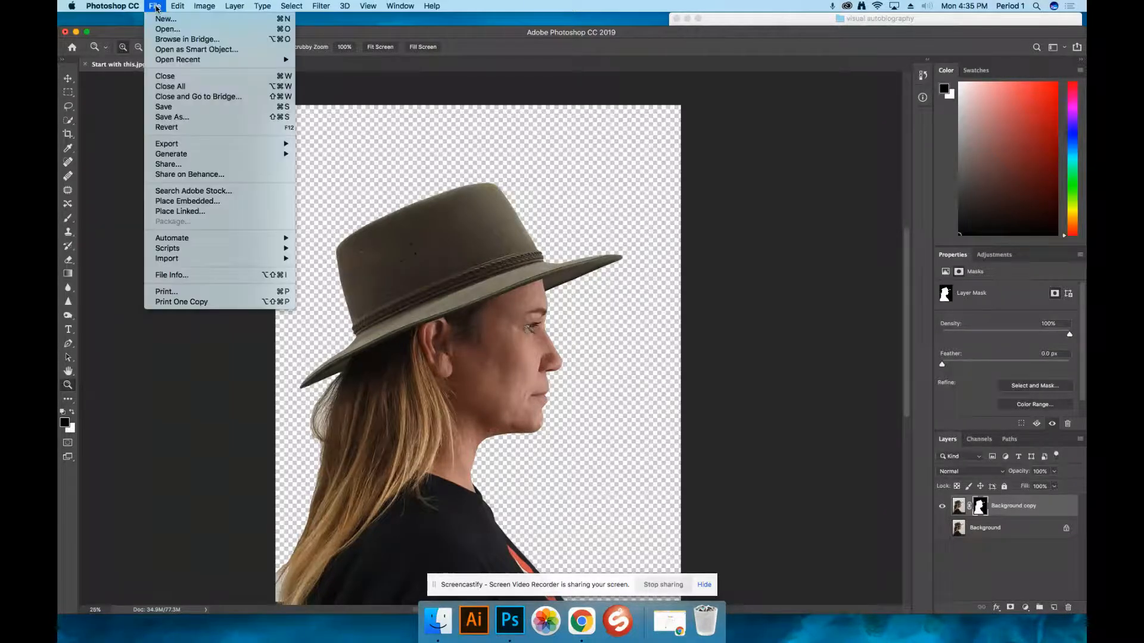
click(172, 112)
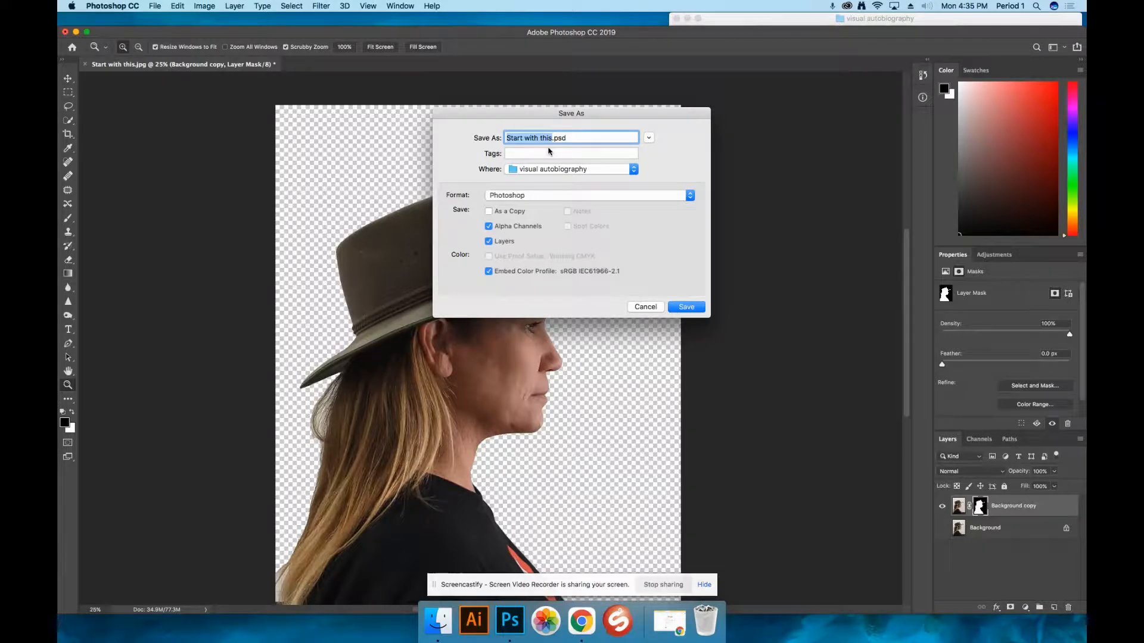
text(Jennifer per 1 Visual Autobiography)
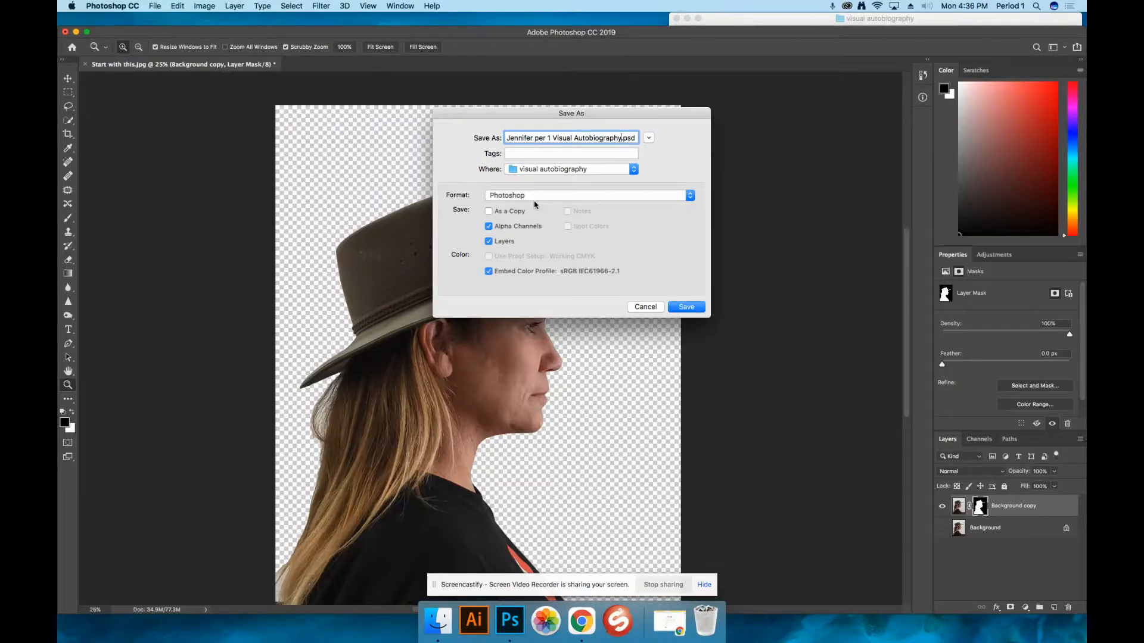
click(688, 309)
click(696, 210)
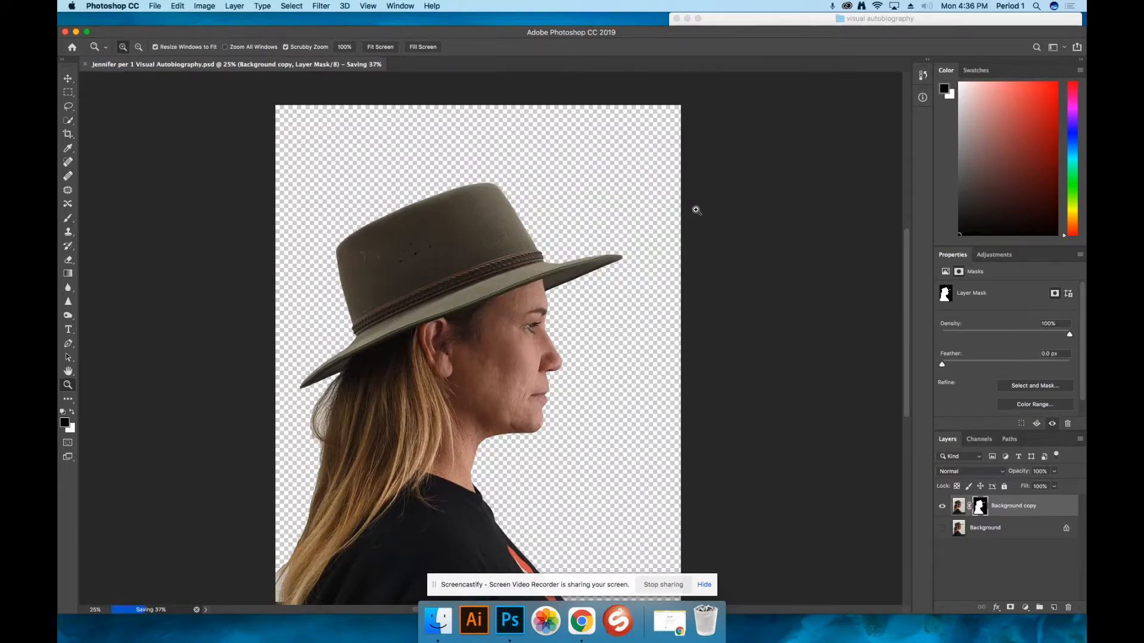